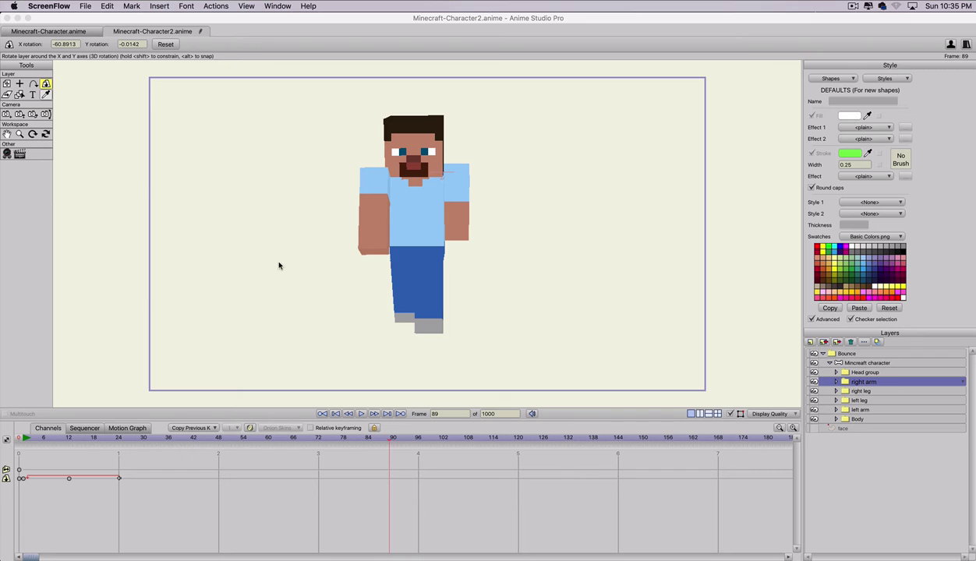
# - Rotate the whole Minecraft character group in 3D to X 7.8144, Y 372.7228
pyautogui.click(847, 364)
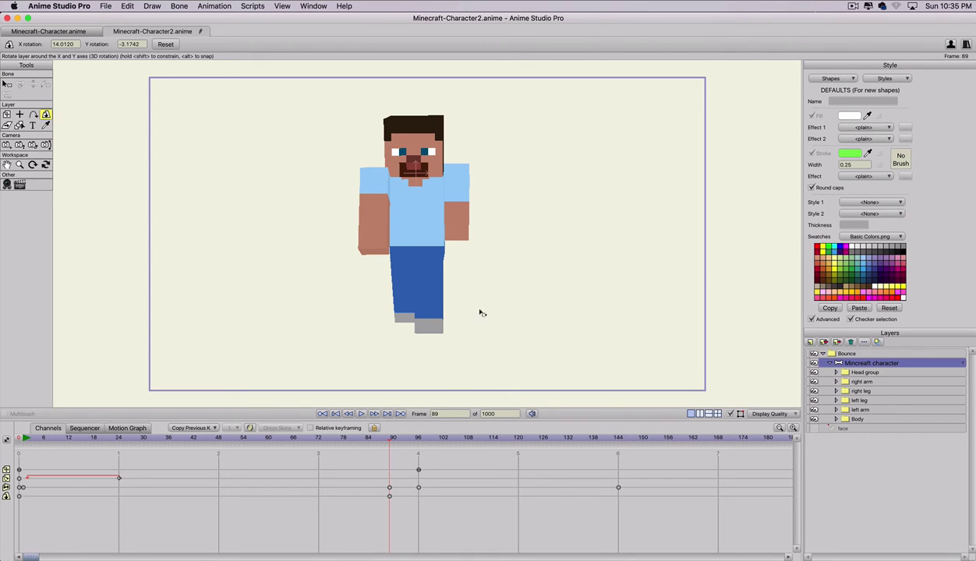
pyautogui.moveTo(374, 259); pyautogui.dragTo(499, 164)
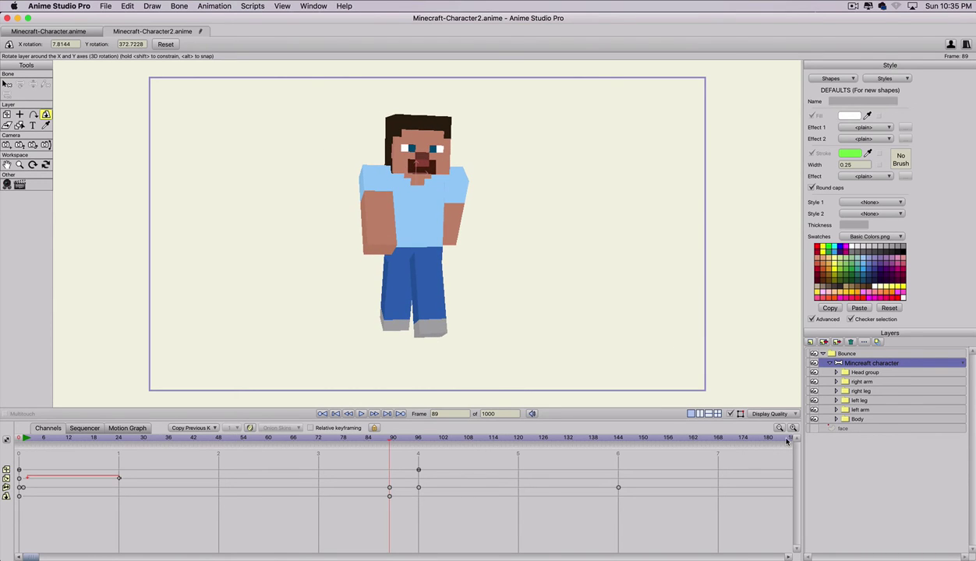
# - Swing the right arm outward and tilt the left leg to X -114.3477 in 3D
pyautogui.click(860, 383)
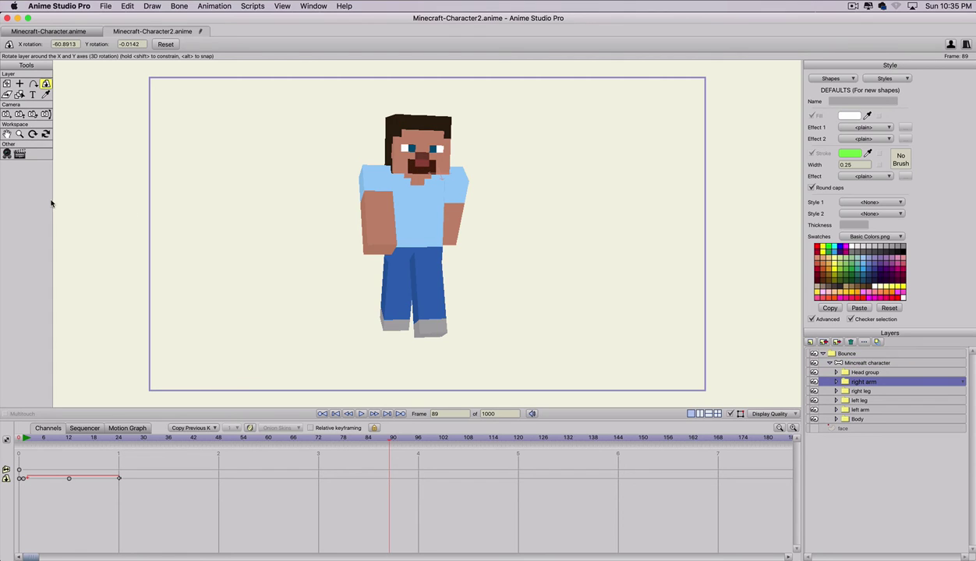
pyautogui.moveTo(359, 216); pyautogui.dragTo(526, 286)
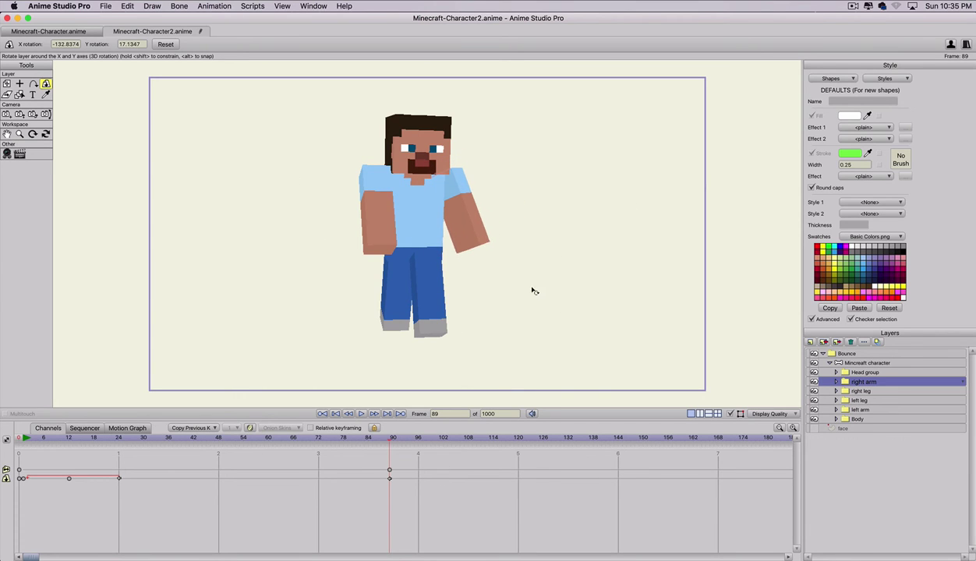
pyautogui.click(858, 401)
pyautogui.moveTo(376, 257); pyautogui.dragTo(389, 296)
# - Turn the Head group to a new 3D angle on the timeline
pyautogui.click(856, 374)
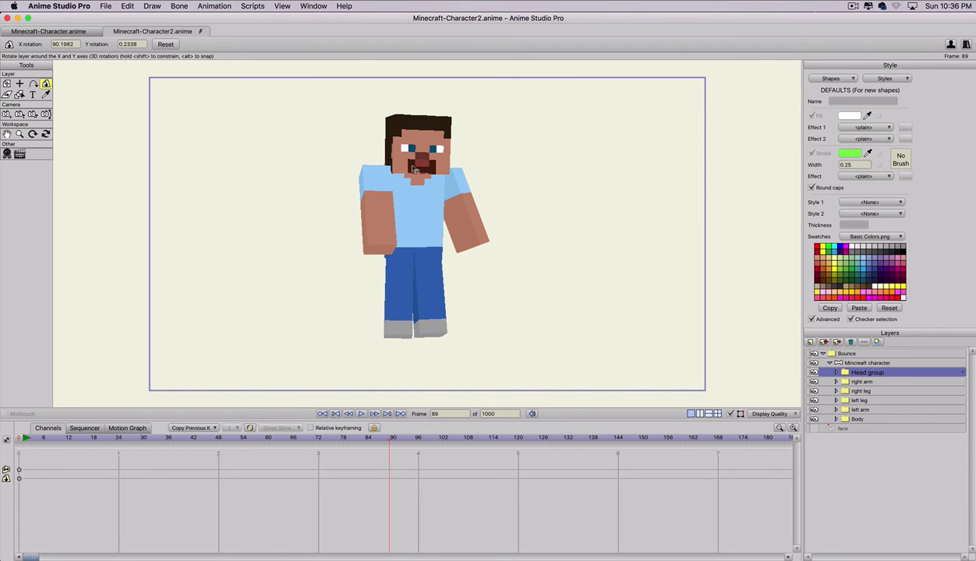
pyautogui.moveTo(427, 167); pyautogui.dragTo(343, 183)
pyautogui.click(108, 443)
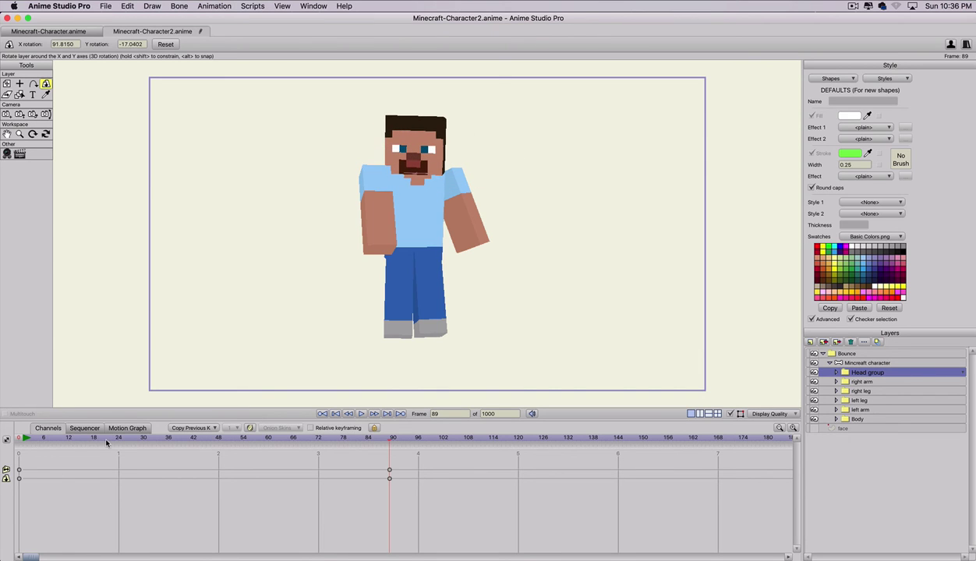
pyautogui.moveTo(2, 444); pyautogui.dragTo(389, 442)
pyautogui.moveTo(493, 83); pyautogui.dragTo(542, 102)
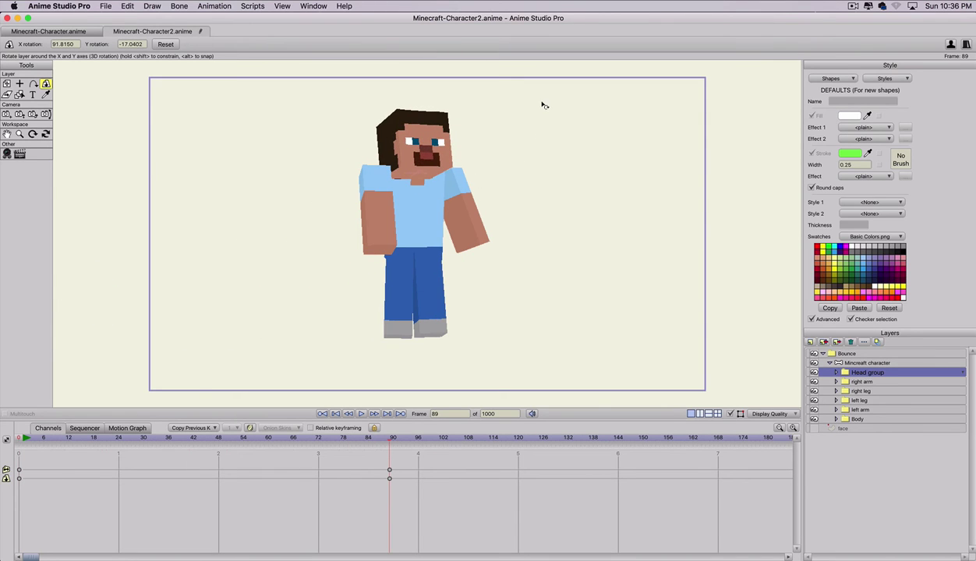
# - Raise the left leg forward and swing the left arm to X -102.8824, Y -21.9054
pyautogui.click(860, 400)
pyautogui.moveTo(512, 313); pyautogui.dragTo(487, 238)
pyautogui.click(867, 411)
pyautogui.moveTo(620, 331); pyautogui.dragTo(389, 269)
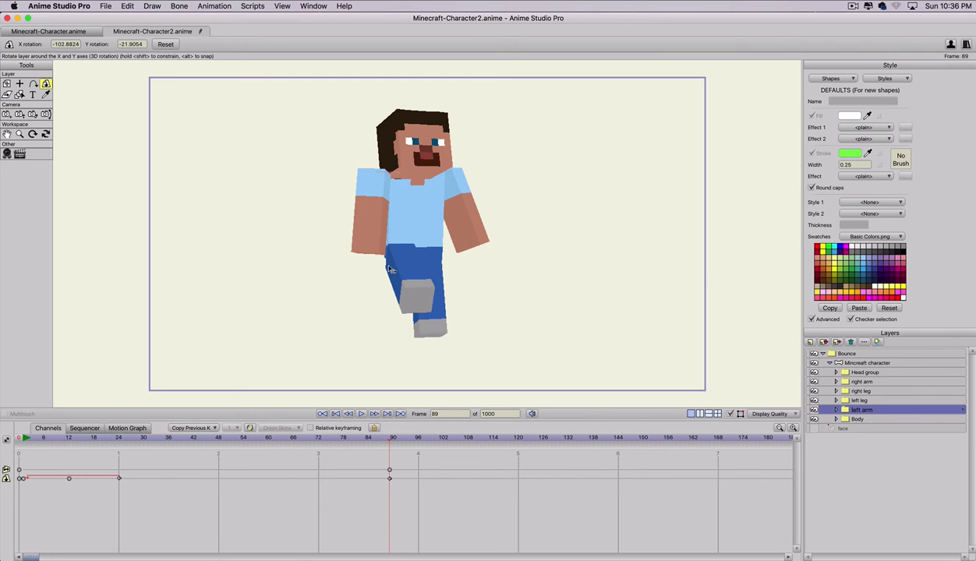
# - Try several colours for the Skin color style and settle on pale green
pyautogui.click(881, 79)
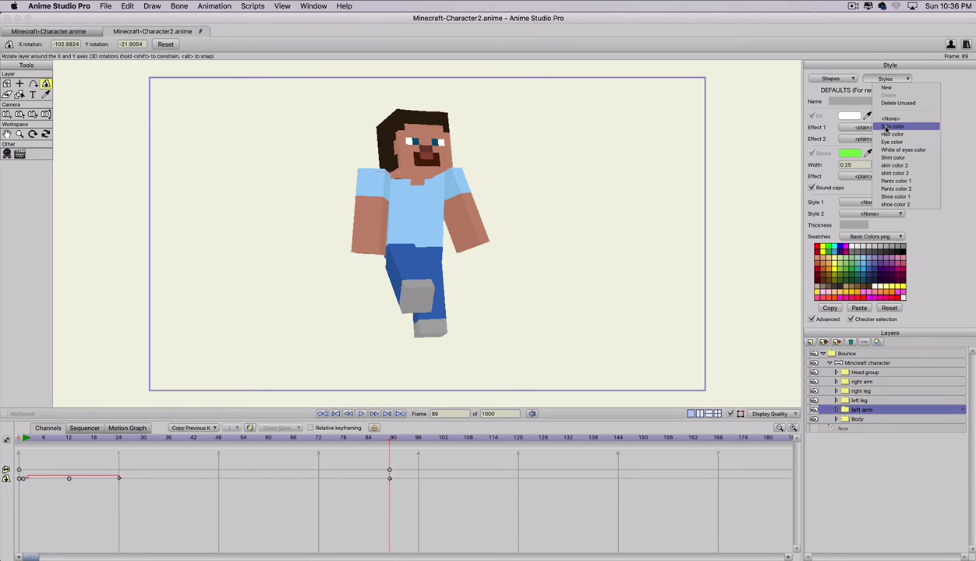
pyautogui.press('Return')
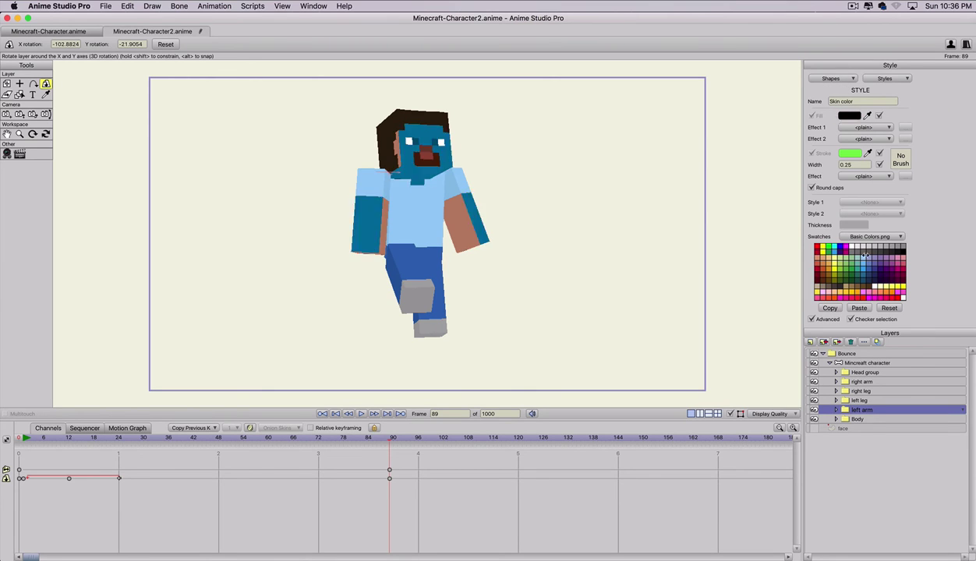
pyautogui.click(828, 247)
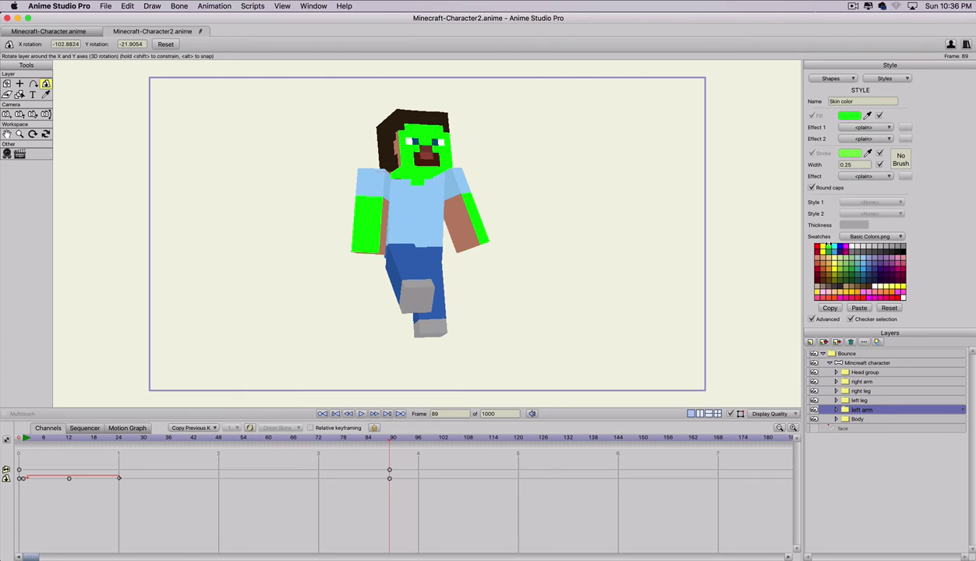
pyautogui.press('super+z')
pyautogui.click(832, 247)
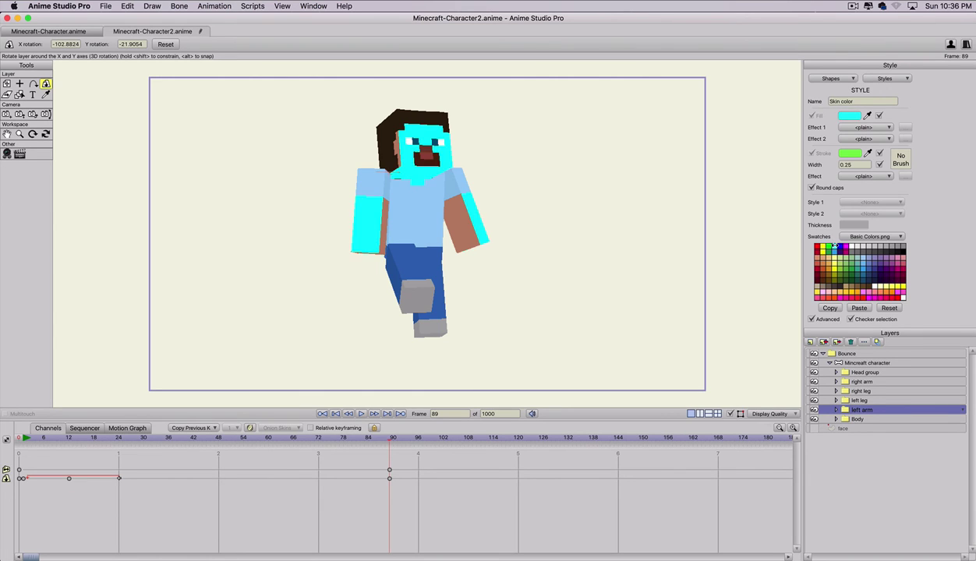
pyautogui.press('super+z')
pyautogui.click(839, 258)
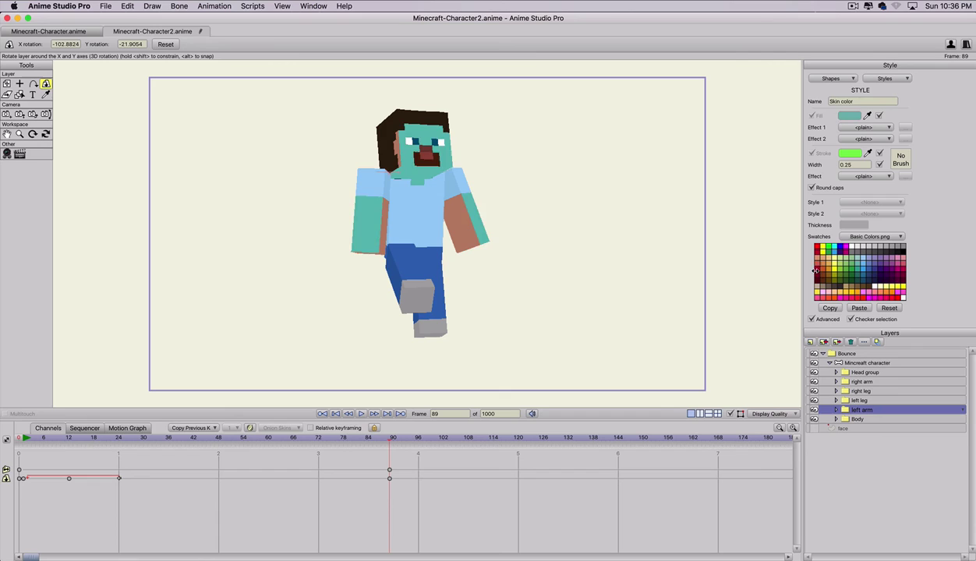
pyautogui.press('super+z')
pyautogui.click(842, 258)
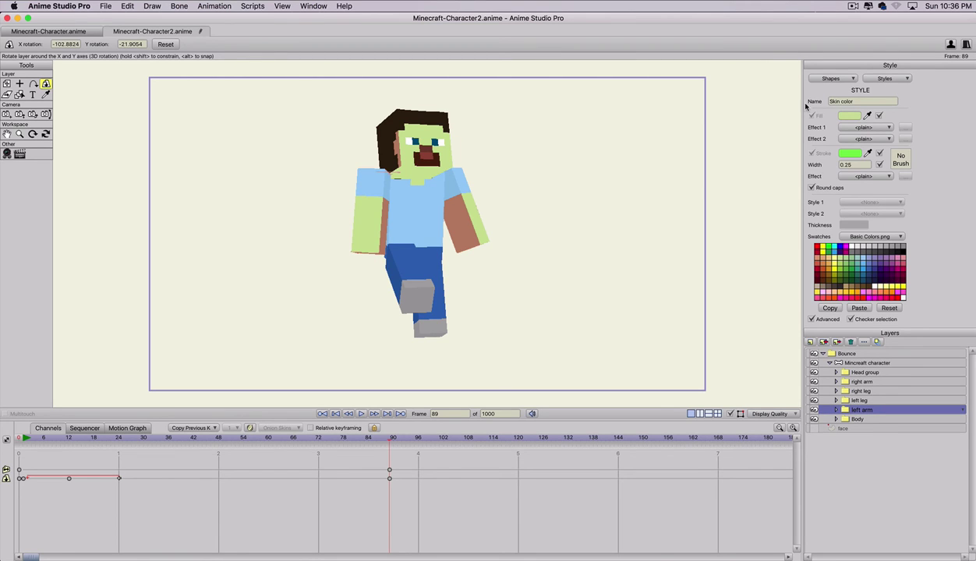
# - Set the skin color 2 style to a darker pale green, BDCE91 (R189 G206 B145)
pyautogui.click(867, 80)
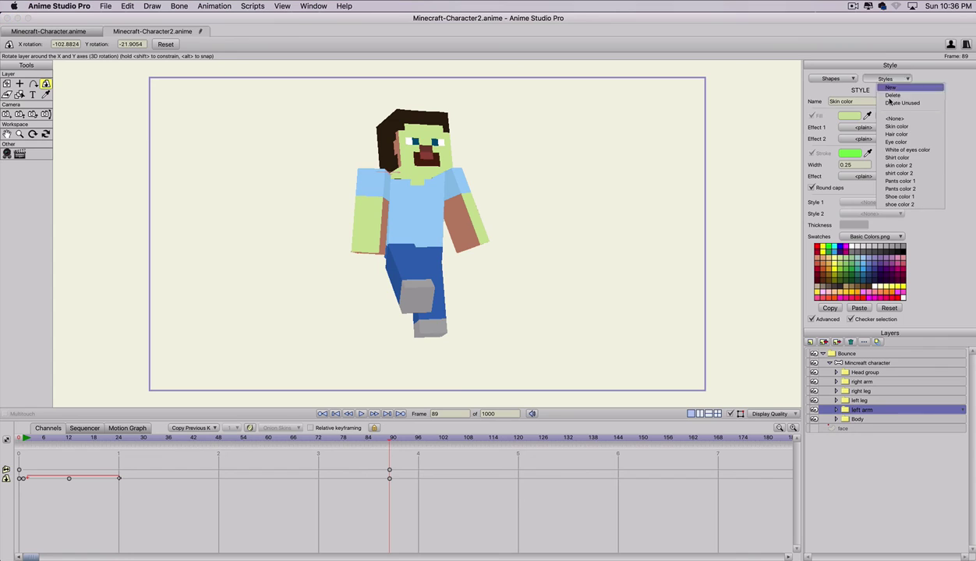
pyautogui.click(892, 166)
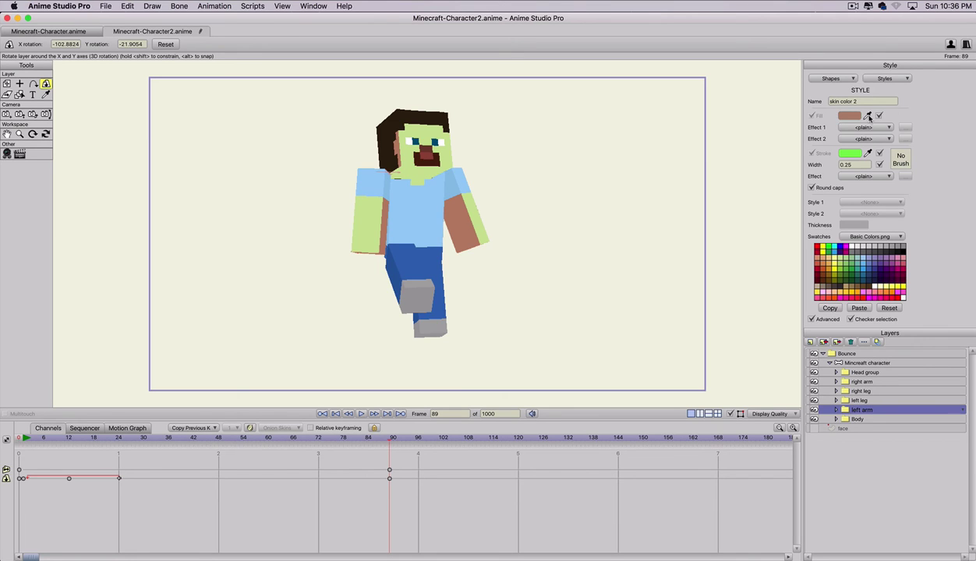
pyautogui.click(435, 156)
pyautogui.click(850, 116)
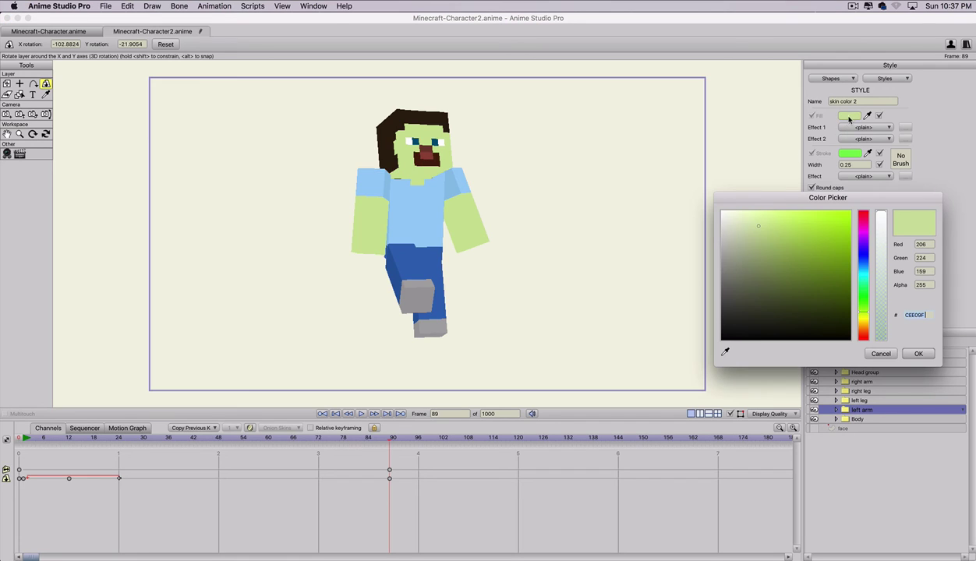
pyautogui.click(760, 235)
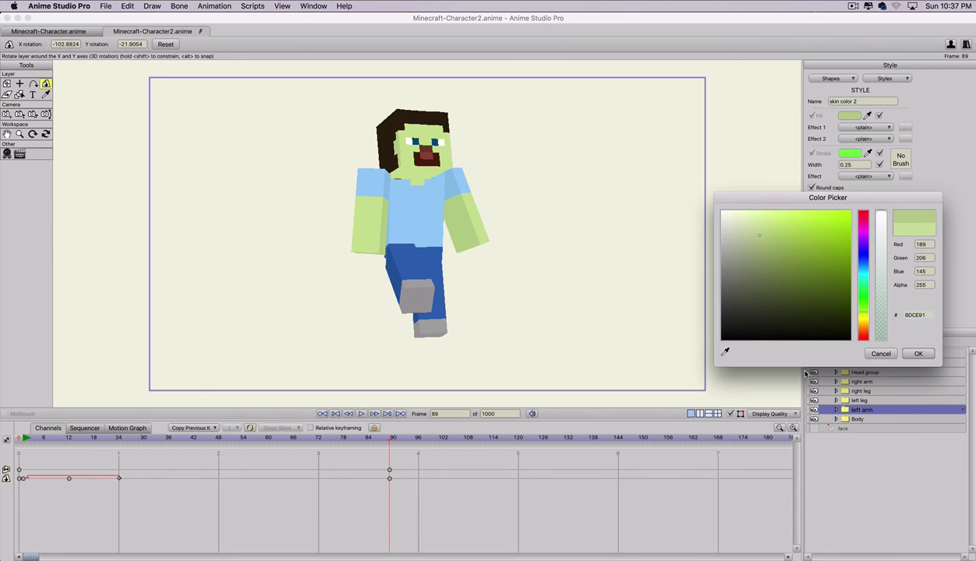
pyautogui.click(919, 354)
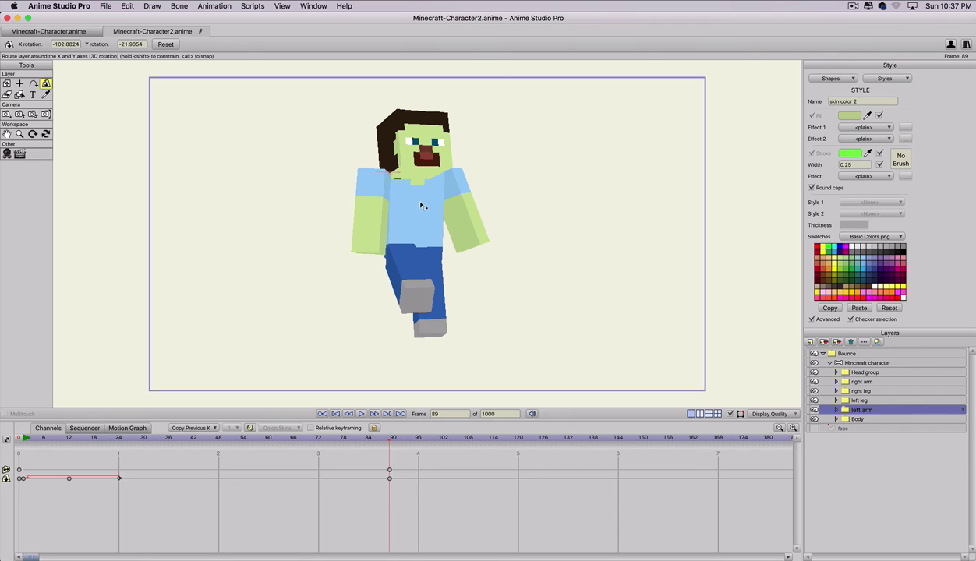
# - Make Shirt color orange and shirt color 2 a darker orange for the sleeves
pyautogui.click(884, 78)
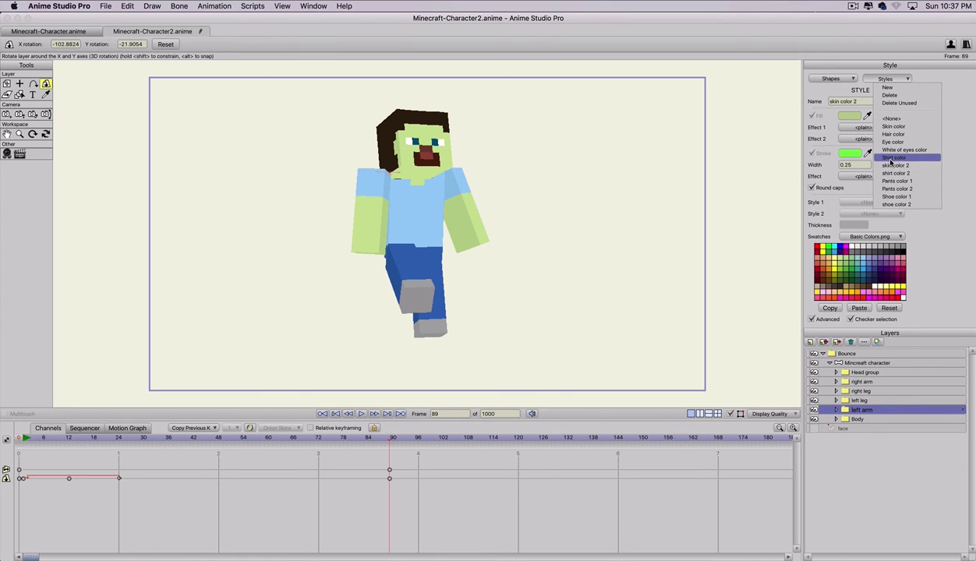
pyautogui.click(894, 158)
pyautogui.click(823, 265)
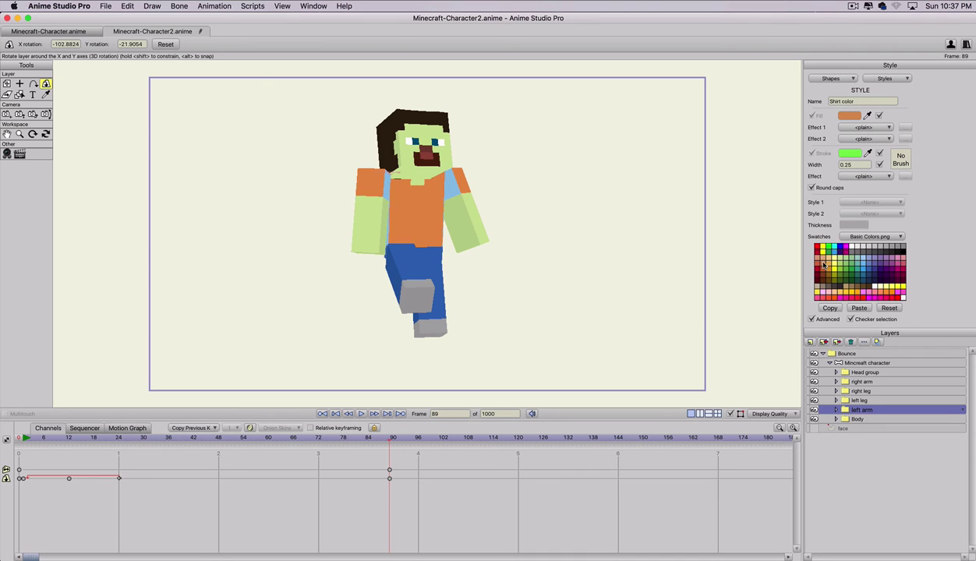
pyautogui.click(873, 79)
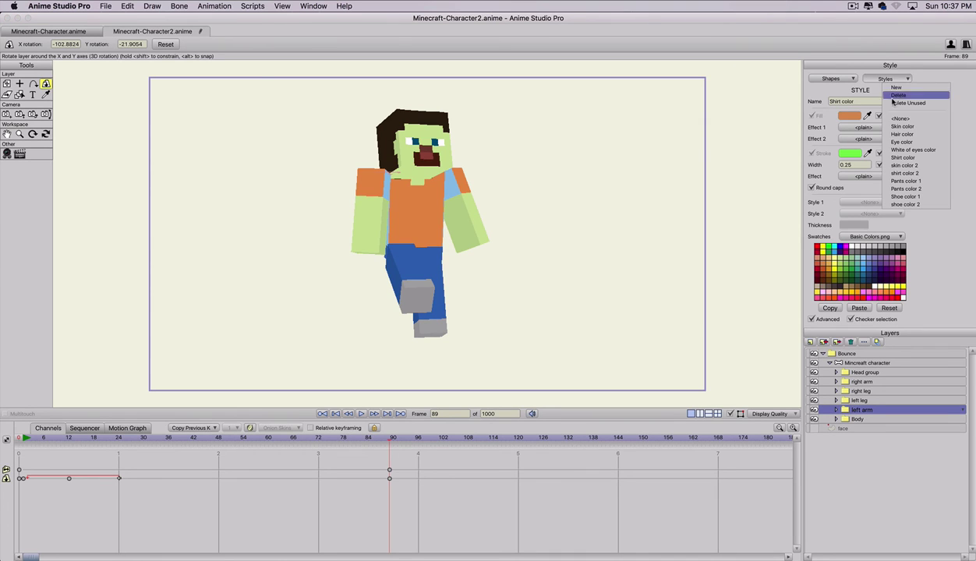
pyautogui.click(905, 173)
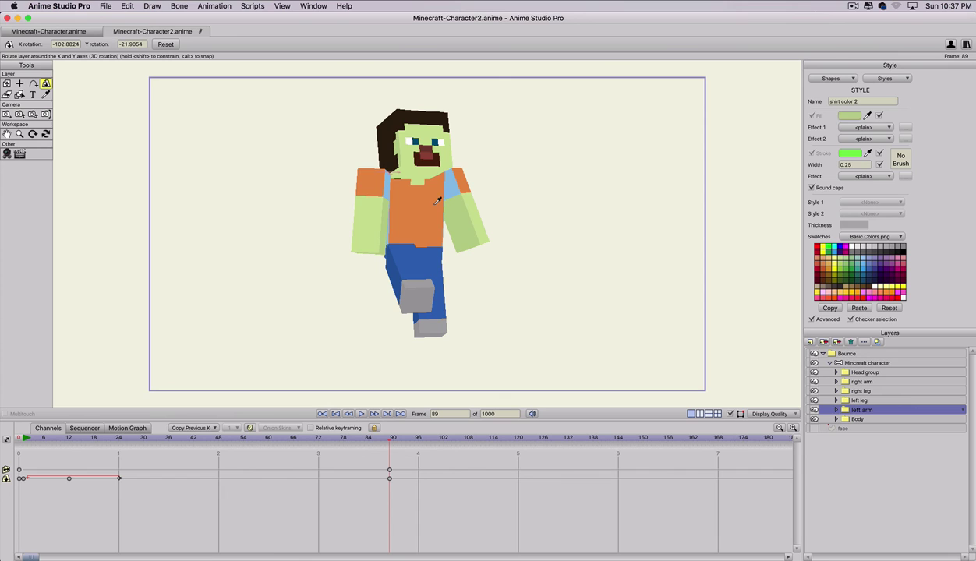
pyautogui.click(851, 117)
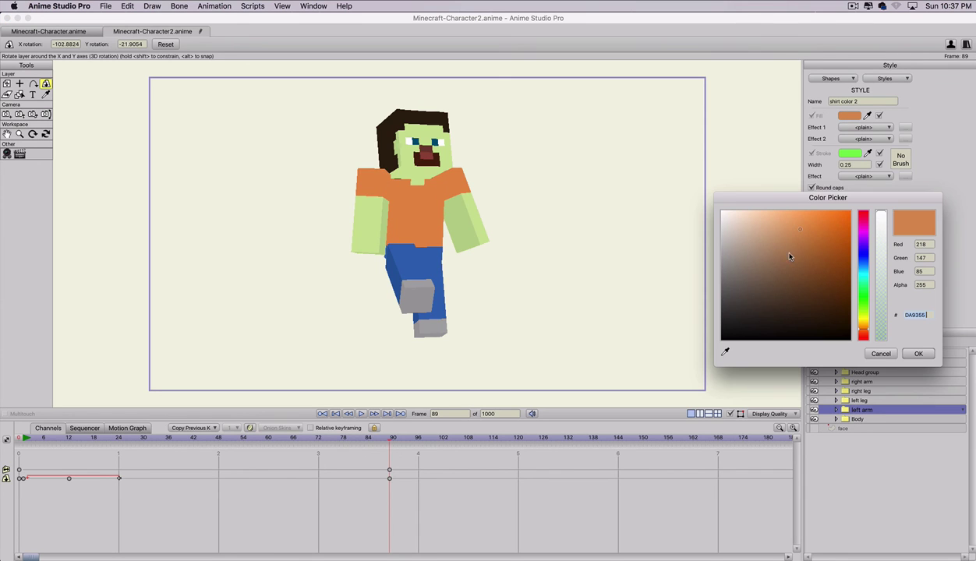
pyautogui.click(804, 243)
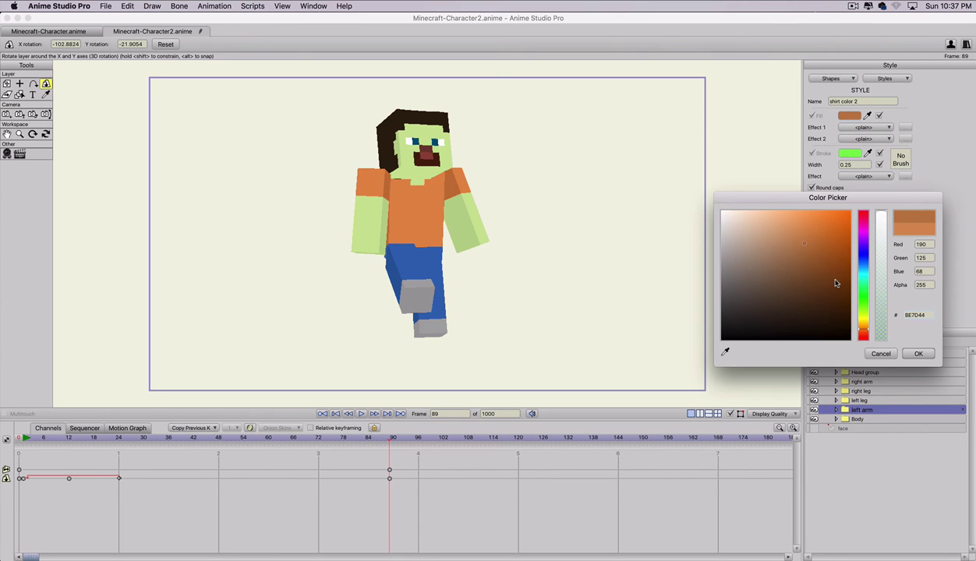
pyautogui.click(918, 354)
# - Make the pants purple and Pants color 2 a darker purple (R126 G112 B162)
pyautogui.click(883, 79)
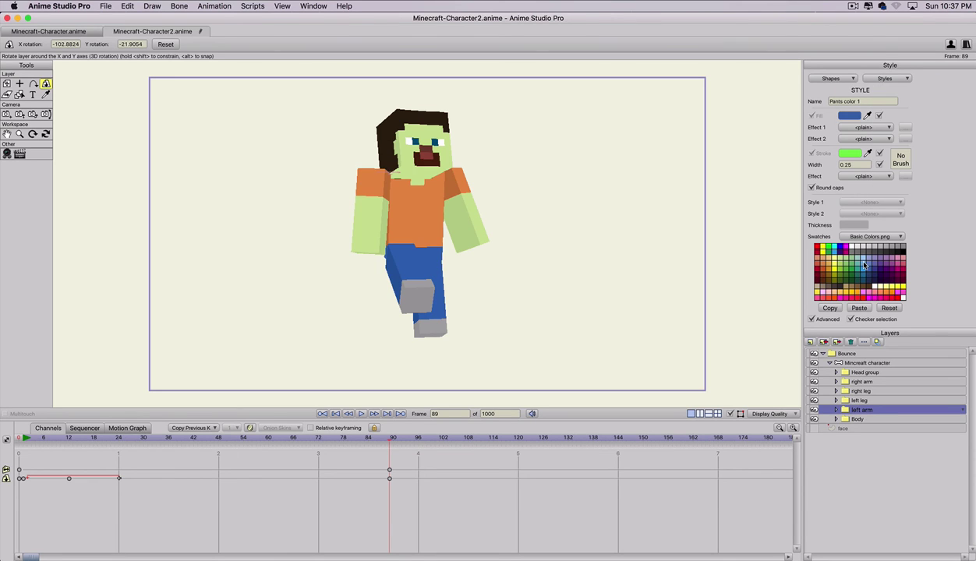
pyautogui.click(882, 261)
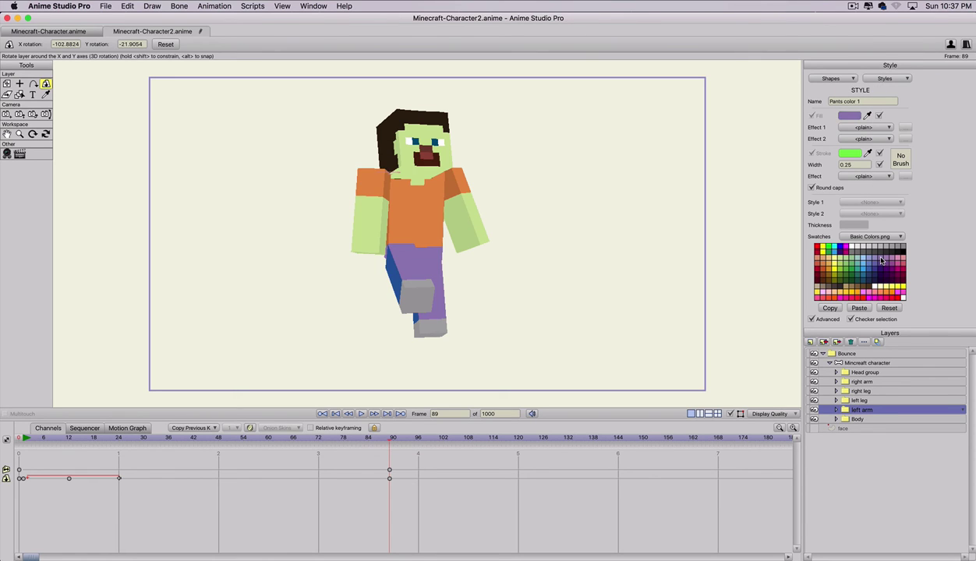
pyautogui.click(888, 79)
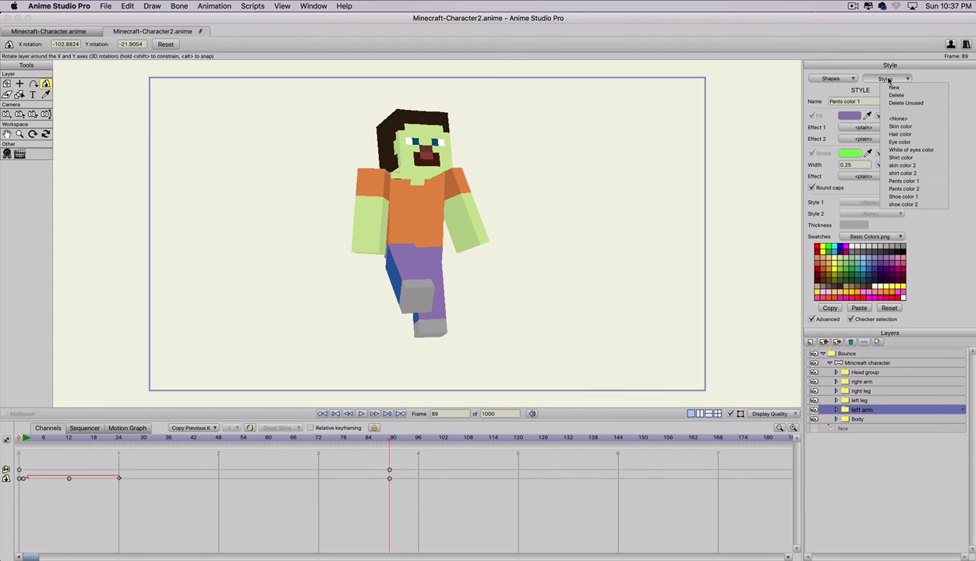
pyautogui.click(903, 188)
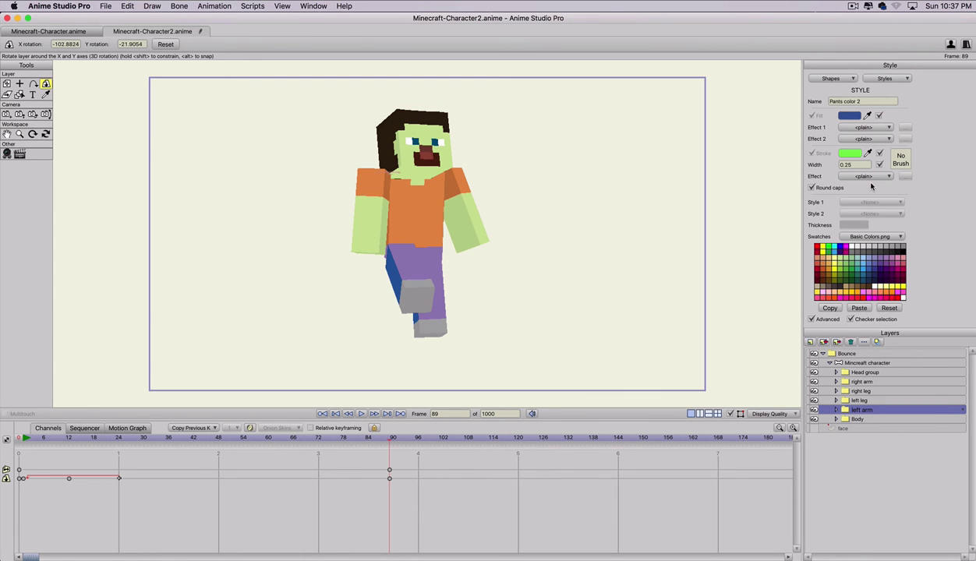
pyautogui.click(867, 116)
pyautogui.click(432, 265)
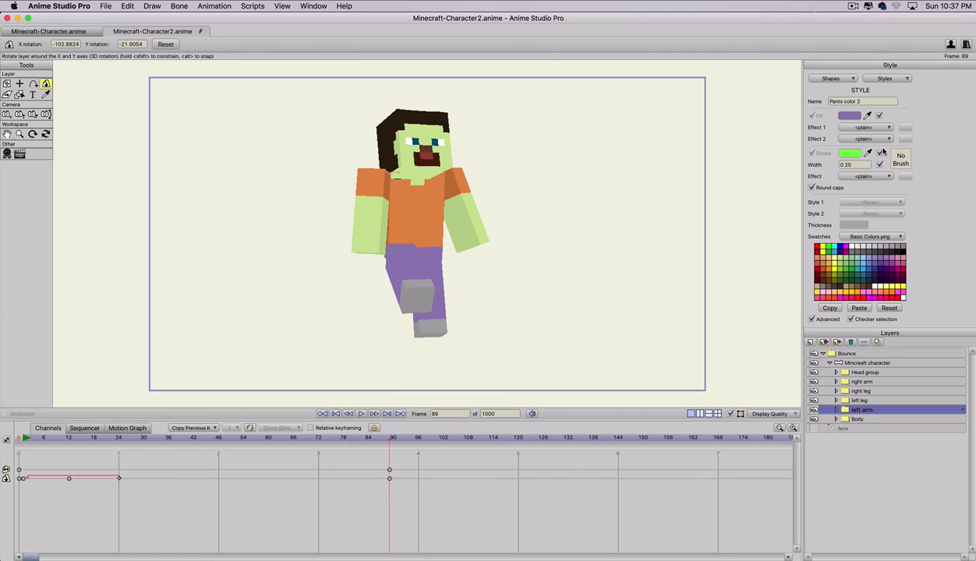
pyautogui.click(848, 115)
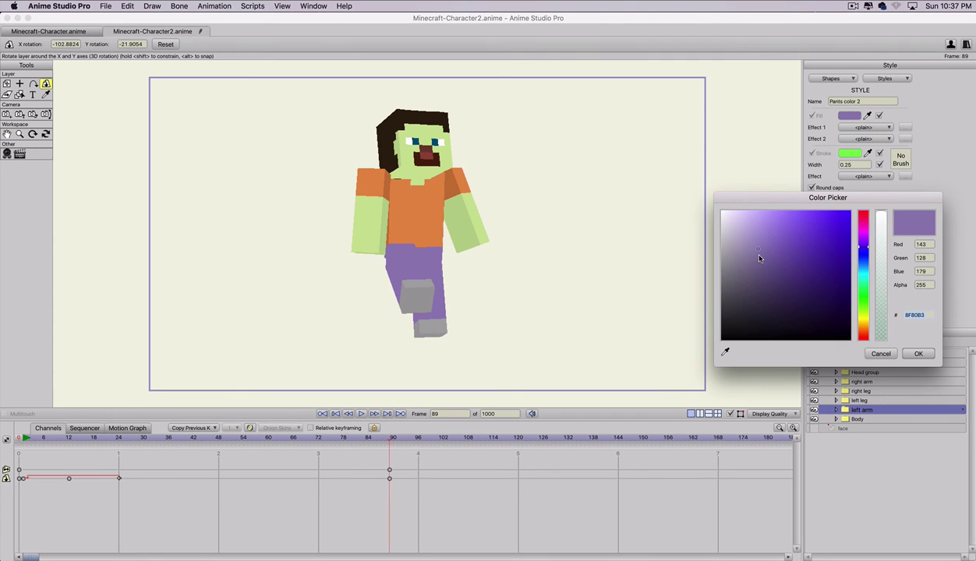
pyautogui.click(760, 258)
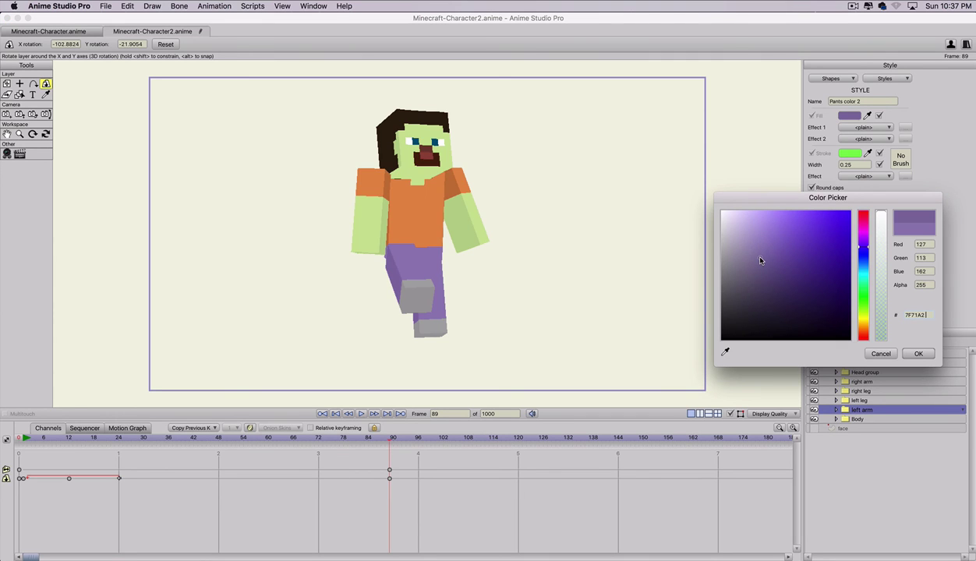
pyautogui.click(919, 353)
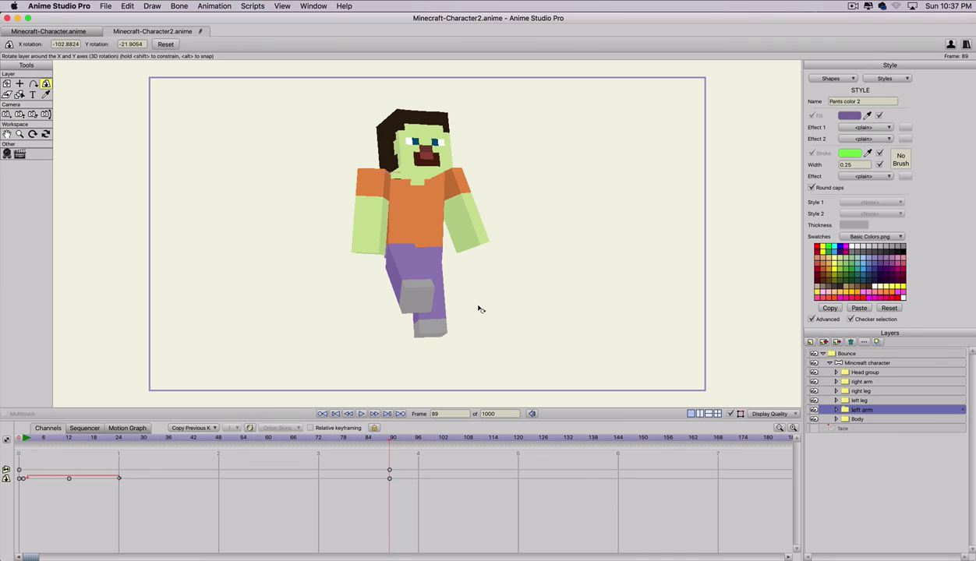